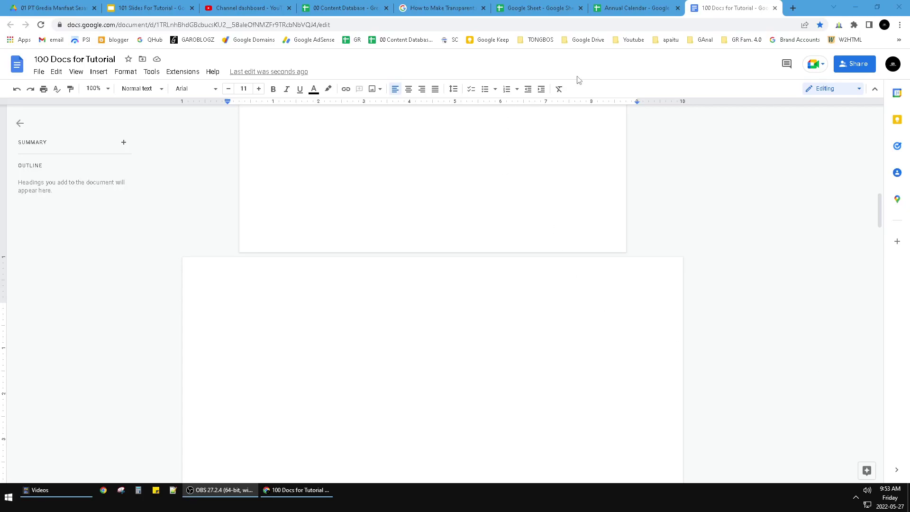
- Delete the blank landscape section on page 2 and select the 'Any content' text
click(712, 5)
scroll(428, 228, up, 4)
scroll(419, 231, down, 4)
scroll(421, 204, up, 2)
scroll(420, 242, down, 1)
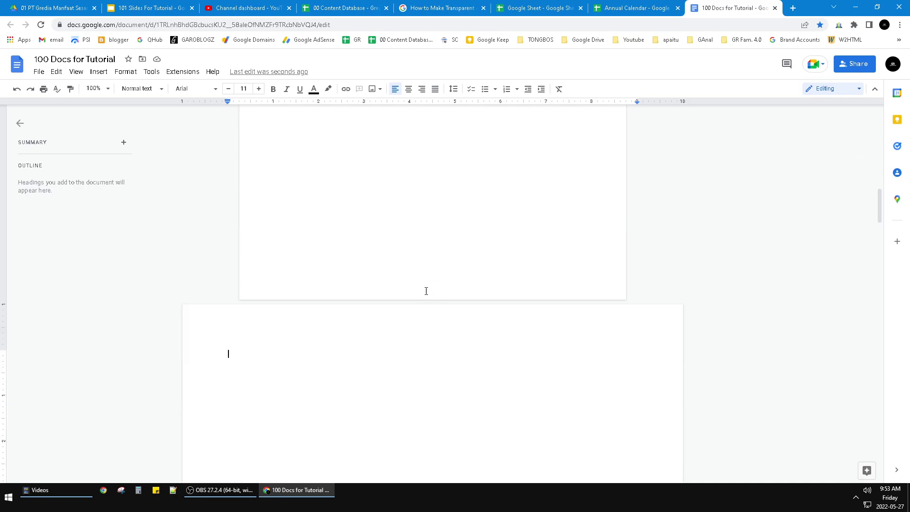
scroll(420, 301, up, 3)
scroll(405, 320, up, 2)
scroll(408, 332, down, 1)
scroll(408, 332, down, 2)
scroll(410, 332, down, 1)
scroll(410, 332, down, 3)
scroll(398, 321, up, 2)
scroll(390, 291, down, 1)
scroll(386, 275, up, 1)
key(BackSpace)
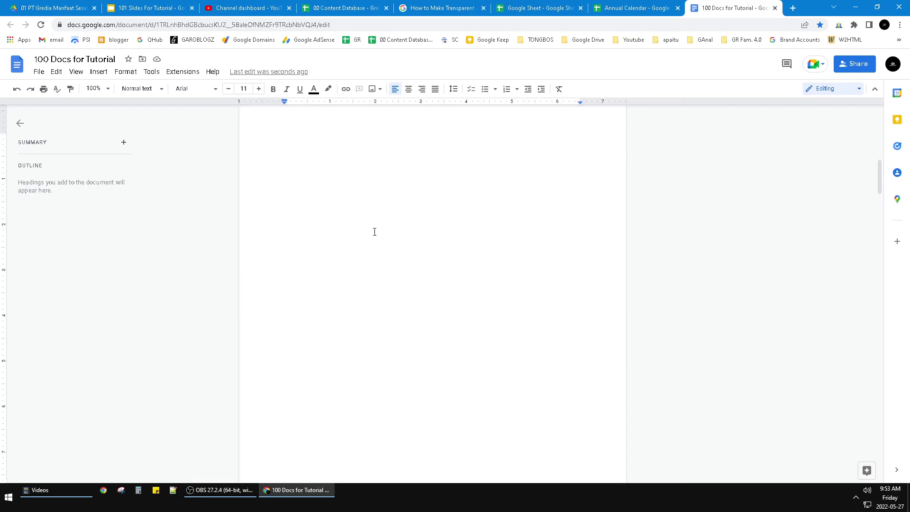
scroll(372, 277, down, 4)
scroll(382, 278, down, 3)
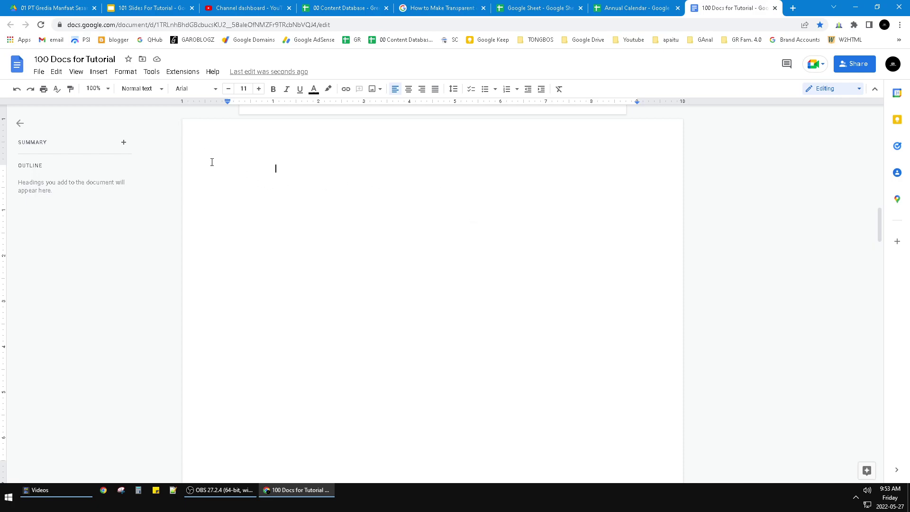
drag(212, 162, 334, 179)
scroll(335, 178, up, 2)
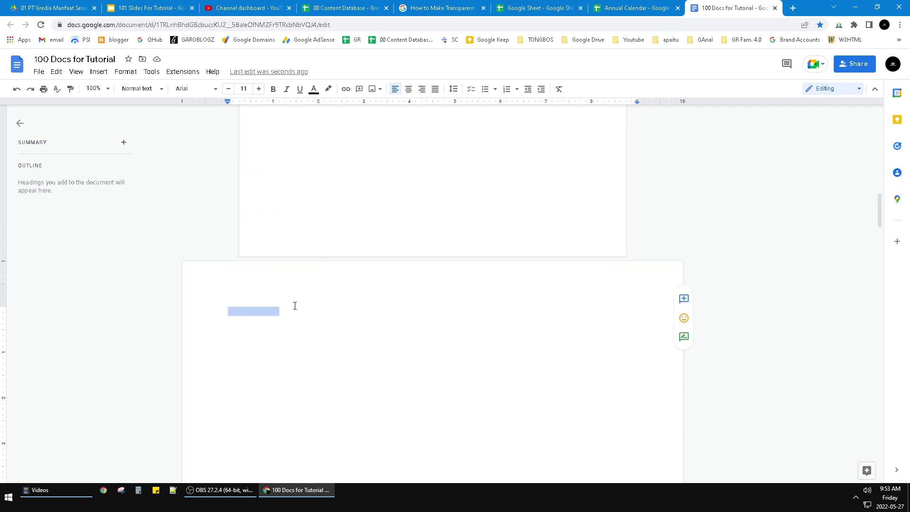
key(BackSpace)
key(BackSpace)
scroll(314, 239, up, 2)
scroll(315, 234, down, 1)
scroll(314, 229, down, 3)
drag(286, 185, 412, 195)
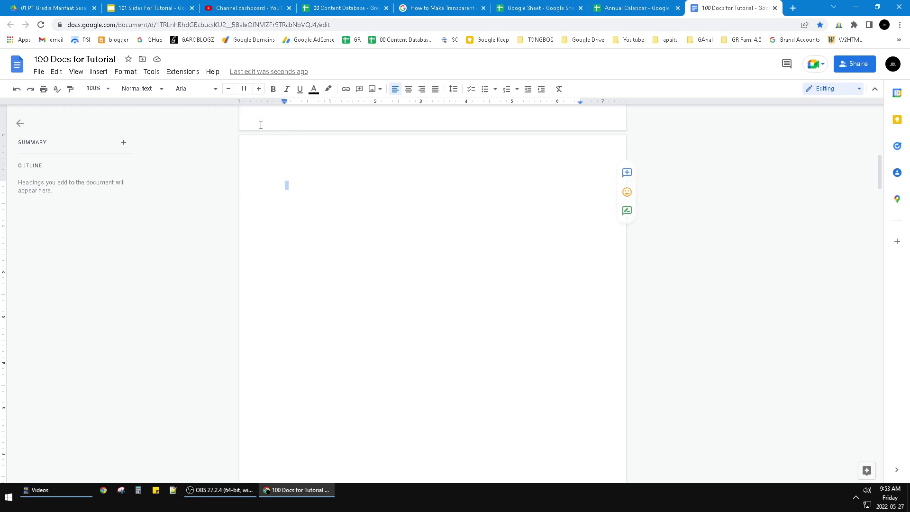
text(Any content)
key(shift+Home)
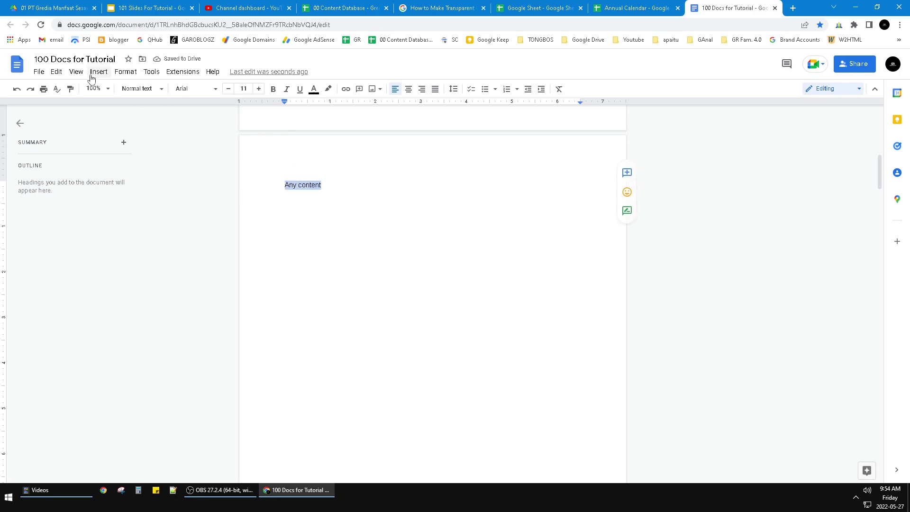
- Insert a Section break (next page) before 'Any content' so it starts a new page
click(131, 75)
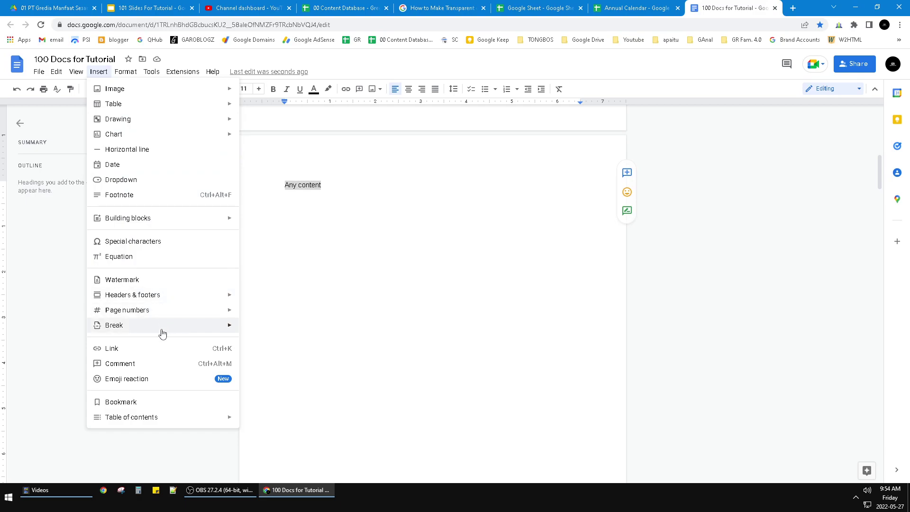
mouse_move(113, 325)
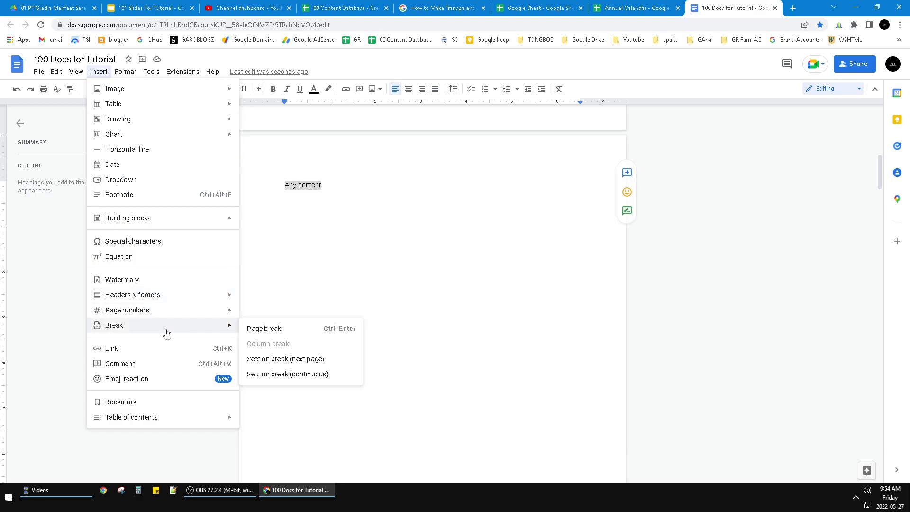
click(258, 364)
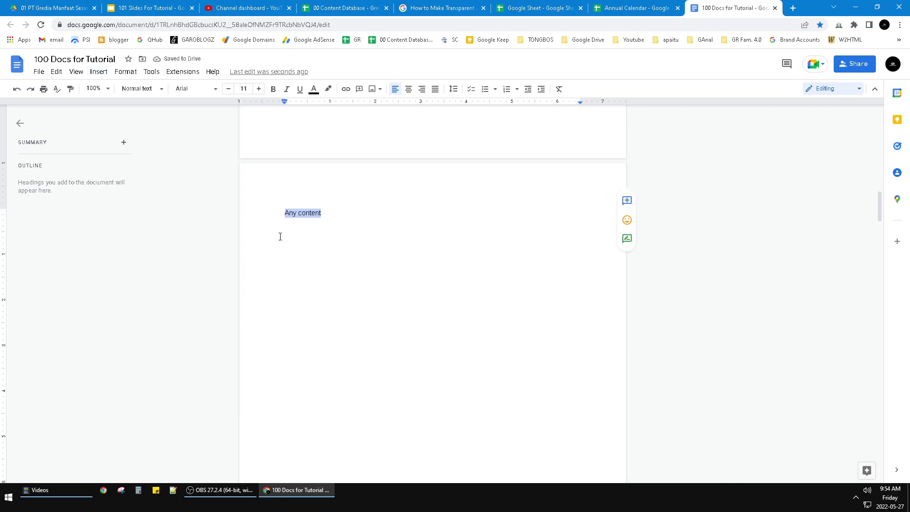
scroll(371, 258, up, 3)
scroll(372, 258, up, 2)
scroll(372, 259, down, 2)
scroll(370, 260, up, 1)
scroll(370, 258, down, 1)
scroll(370, 256, down, 3)
scroll(370, 254, down, 4)
scroll(372, 251, down, 3)
scroll(371, 252, down, 4)
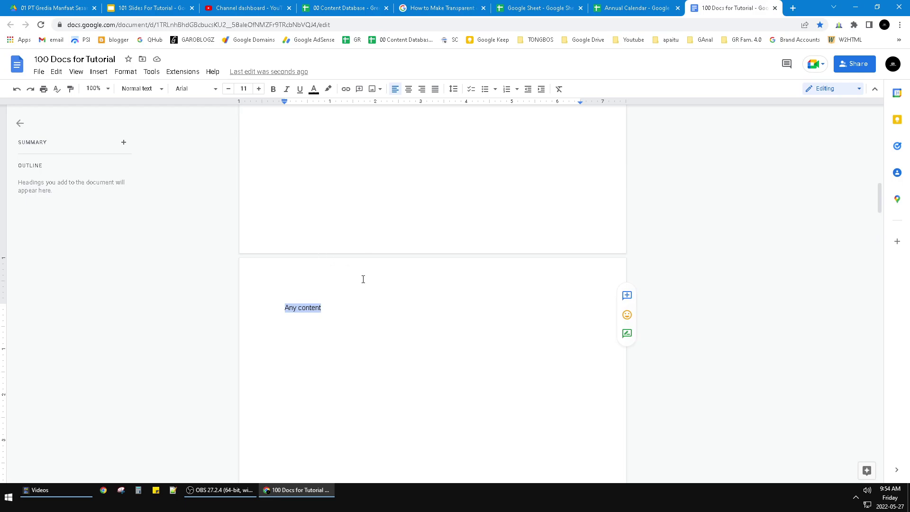
scroll(388, 256, down, 3)
scroll(337, 258, down, 3)
scroll(311, 310, up, 5)
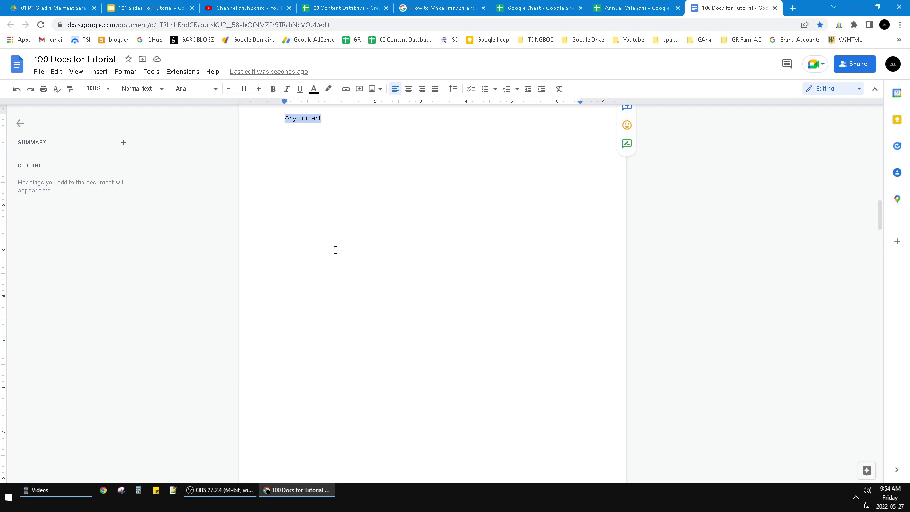
scroll(334, 249, up, 3)
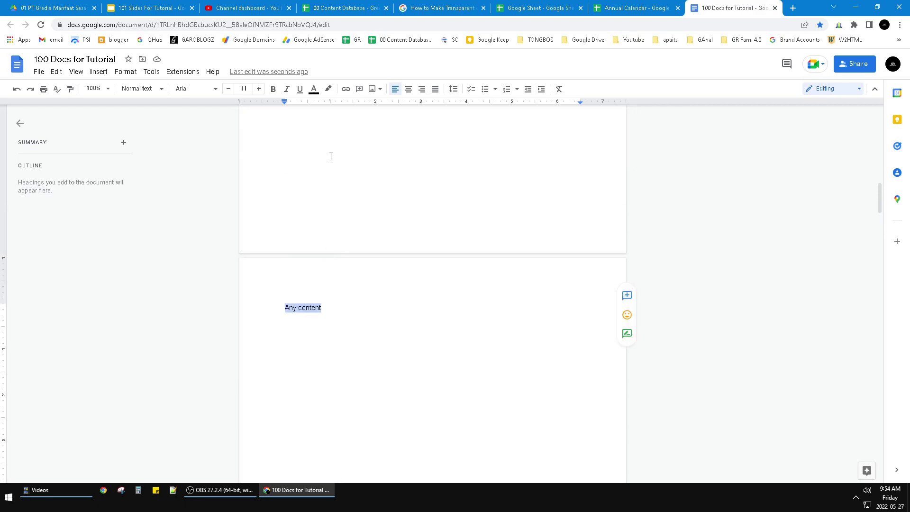